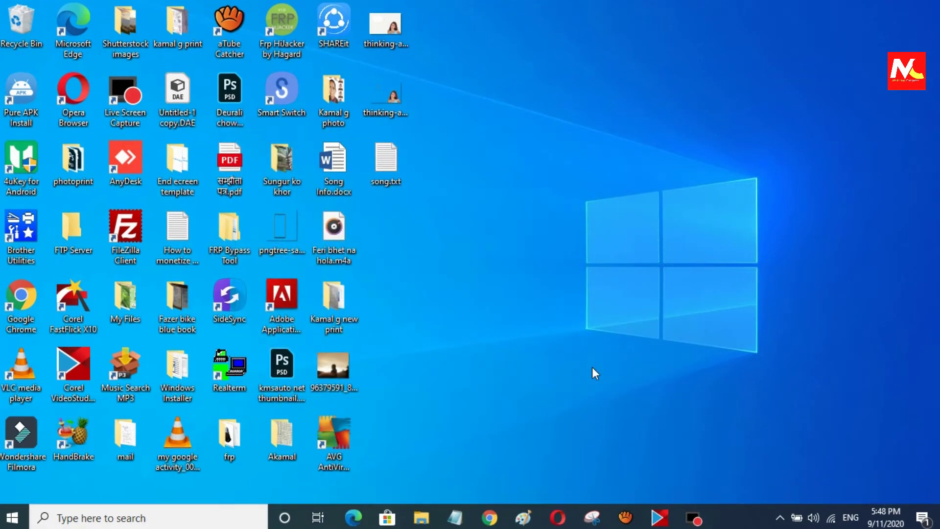
Open AVG AntiVirus FREE from the desktop to view its protection status, and close its window.
left_click(343, 434)
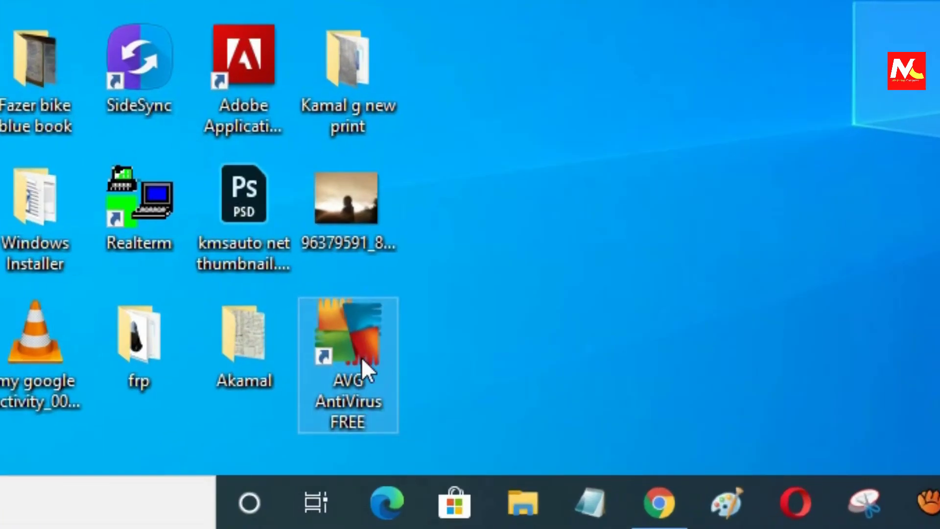
double_click(361, 354)
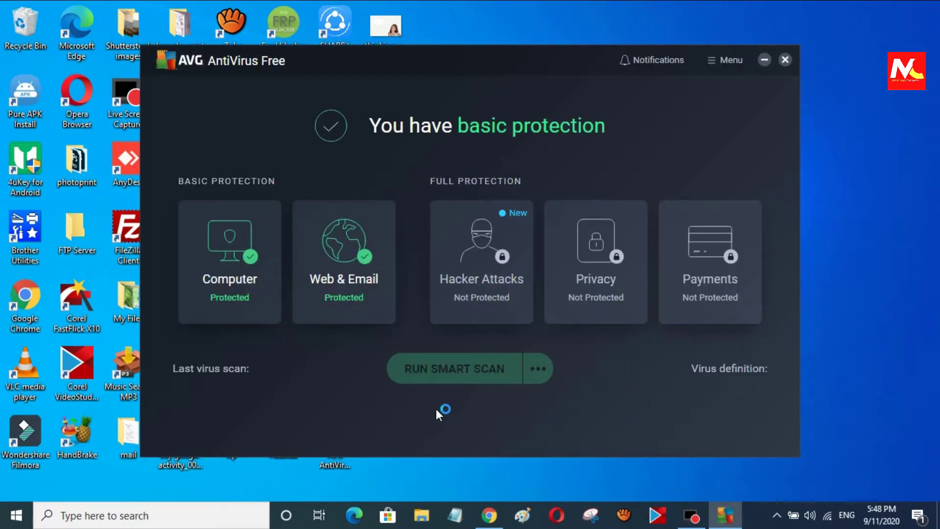
left_click_drag(503, 59, 541, 61)
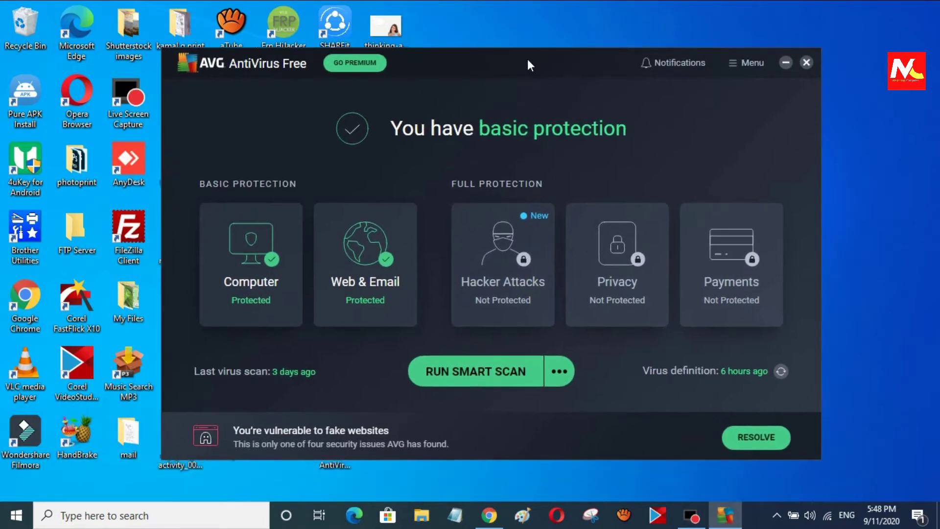
left_click_drag(523, 84, 528, 67)
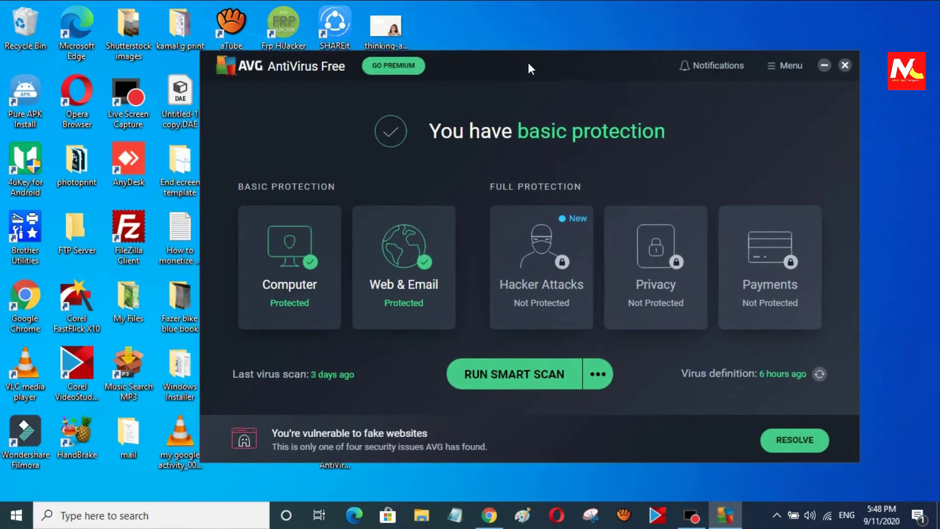
left_click(841, 61)
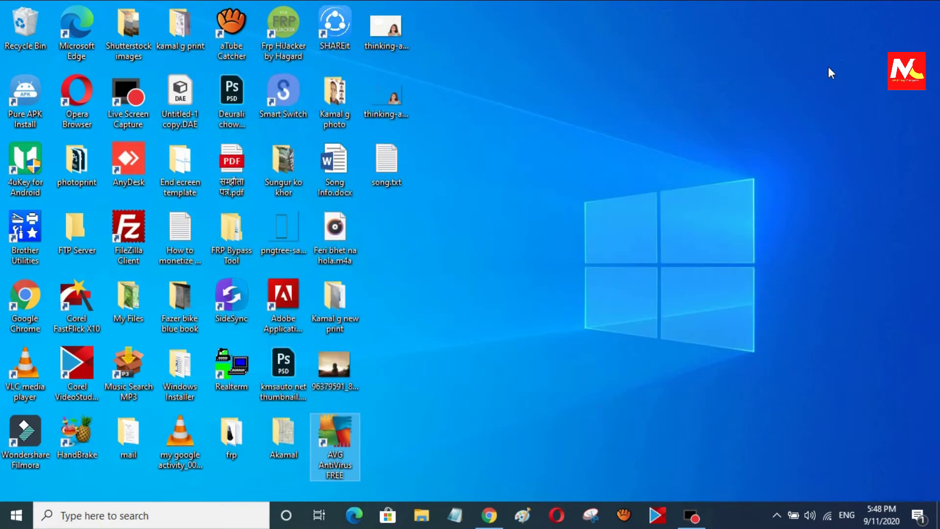
Open the Apps & features list in Windows Settings and locate AVG AntiVirus FREE.
left_click(5, 525)
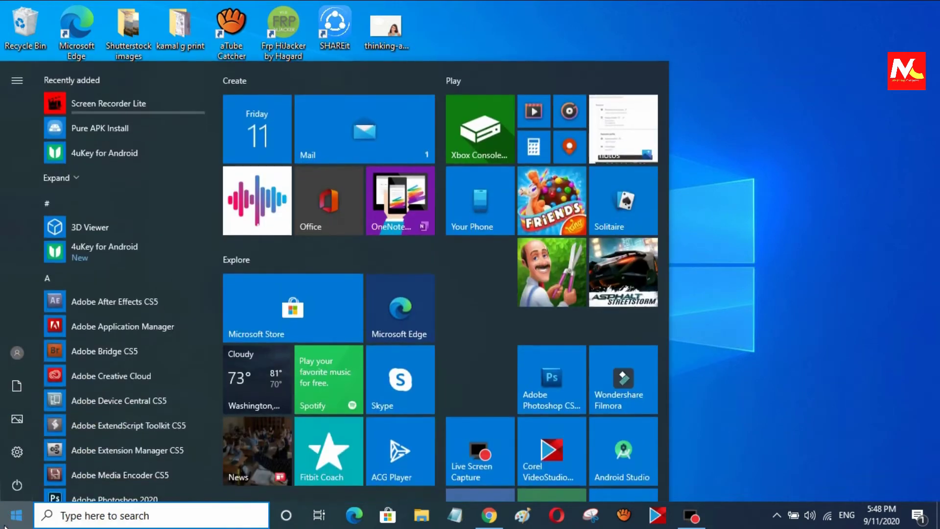
left_click(18, 451)
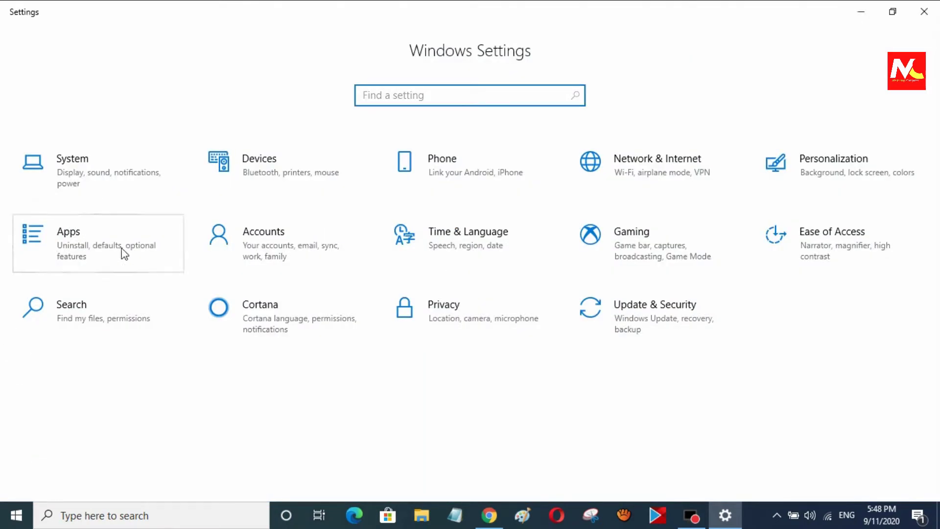
left_click(108, 251)
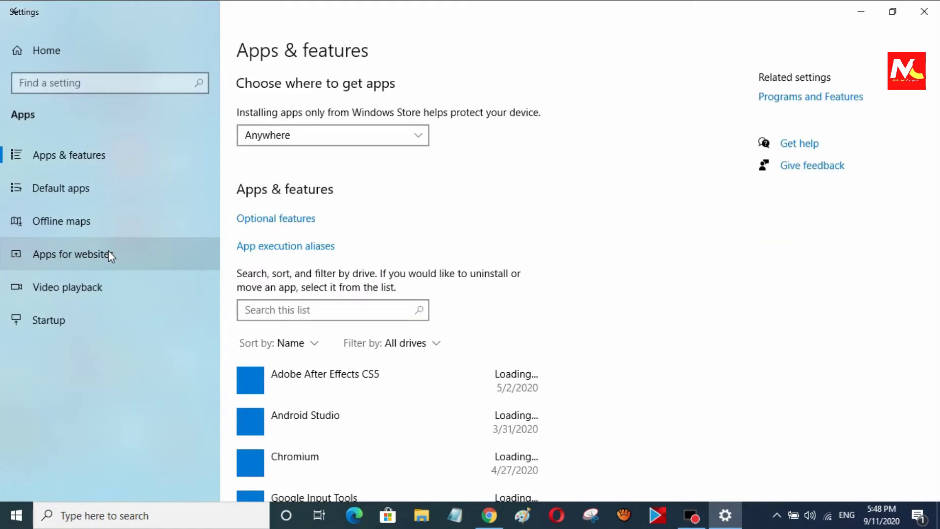
scroll(584, 346, "down", 10)
scroll(568, 362, "down", 5)
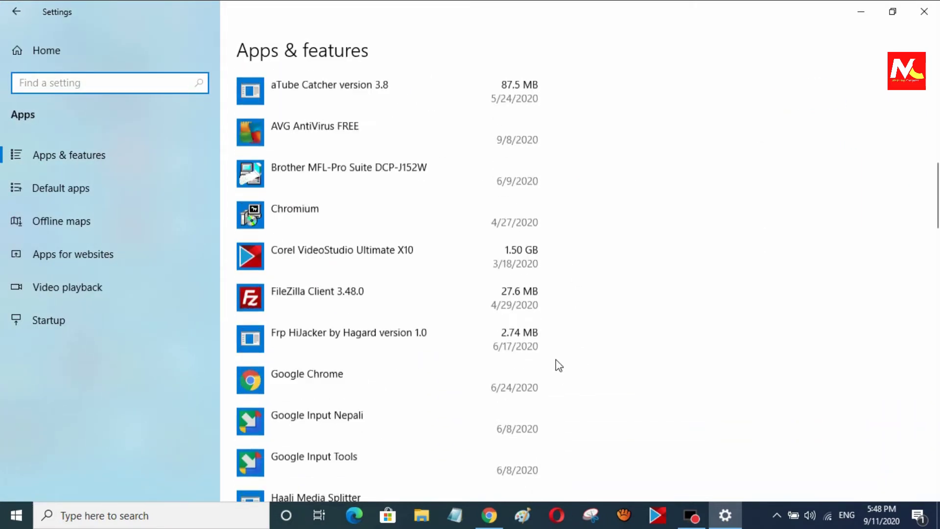
scroll(558, 365, "up", 12)
scroll(559, 364, "down", 8)
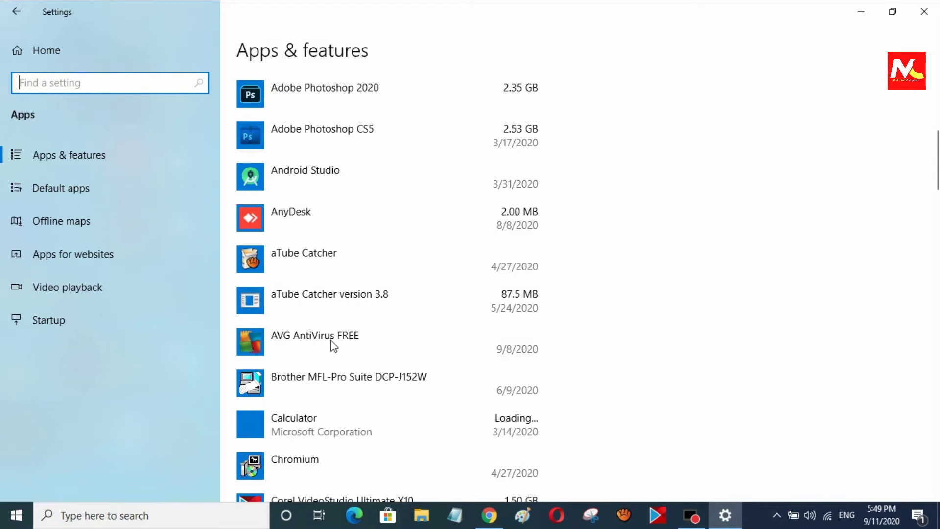
Start uninstalling AVG AntiVirus FREE from the apps list, confirm the removal and allow its setup program to run.
left_click(311, 337)
left_click(343, 342)
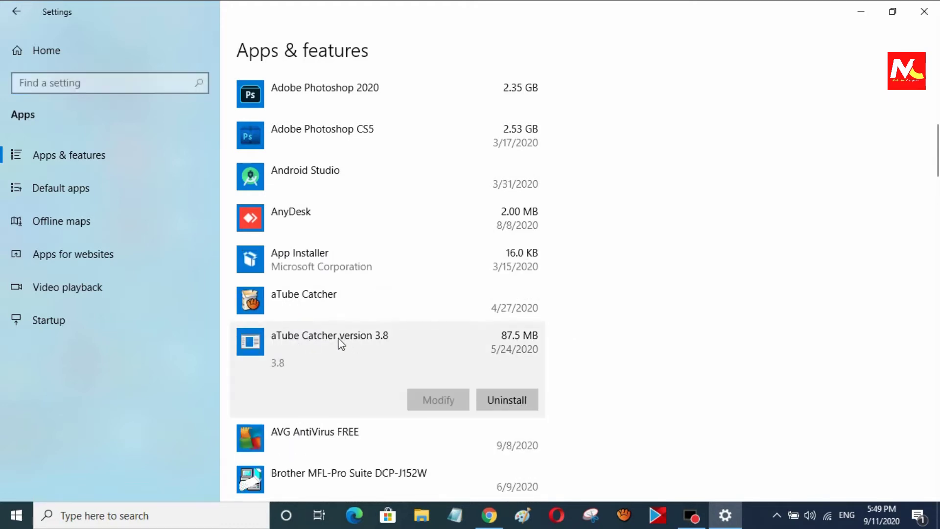
left_click(326, 430)
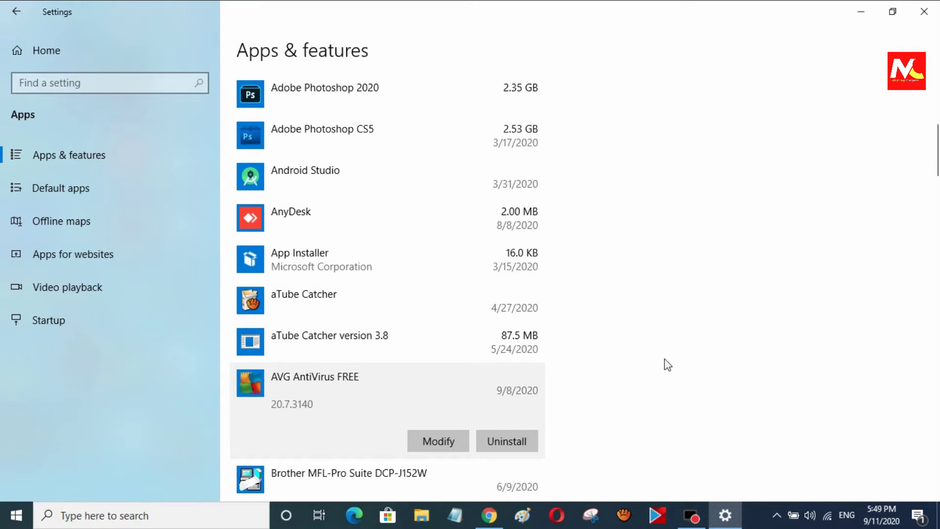
scroll(676, 342, "down", 2)
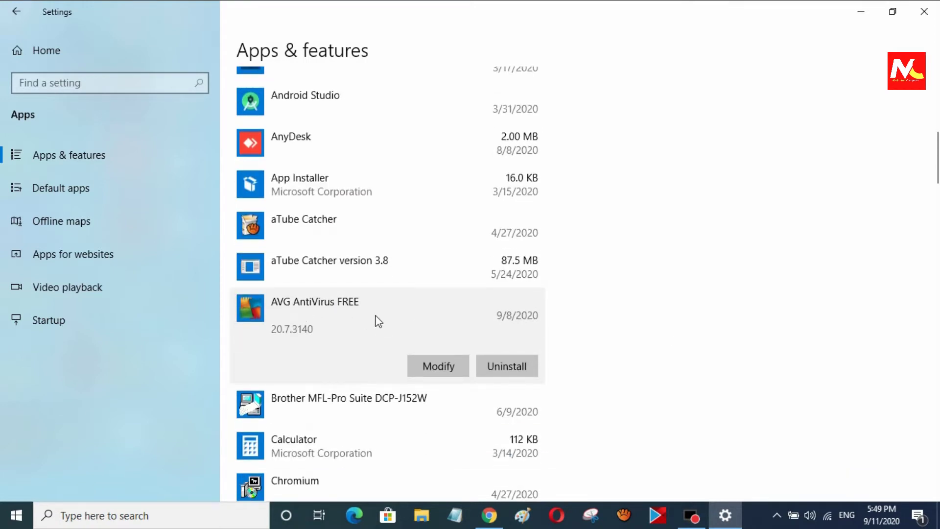
scroll(378, 321, "up", 1)
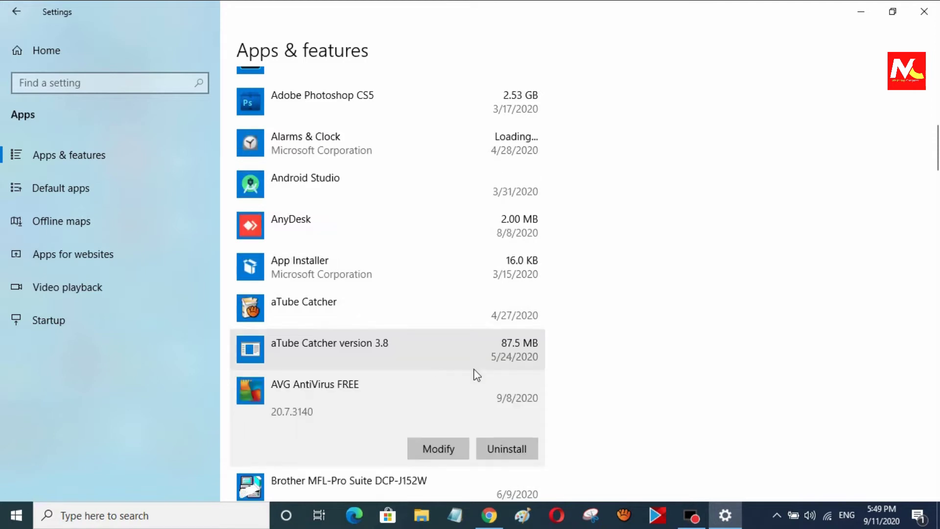
scroll(606, 387, "down", 3)
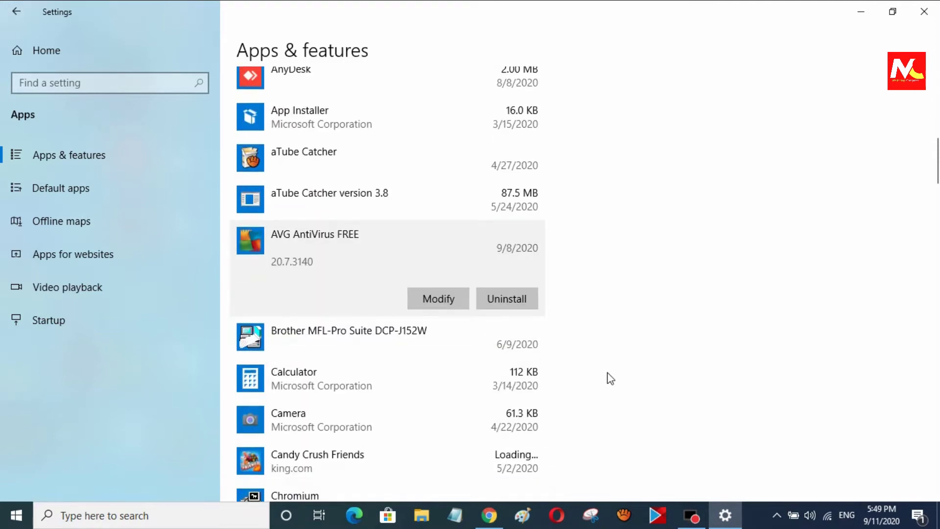
left_click(509, 299)
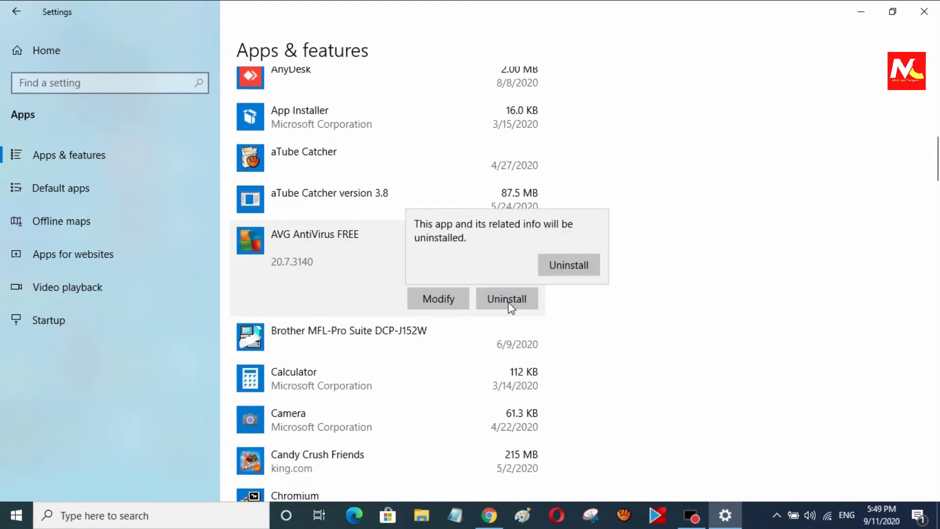
left_click(570, 262)
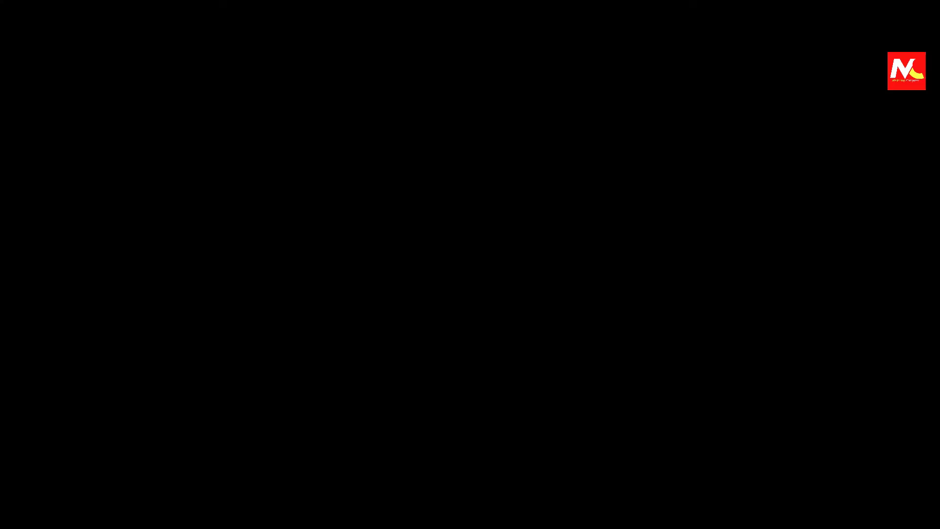
left_click(410, 367)
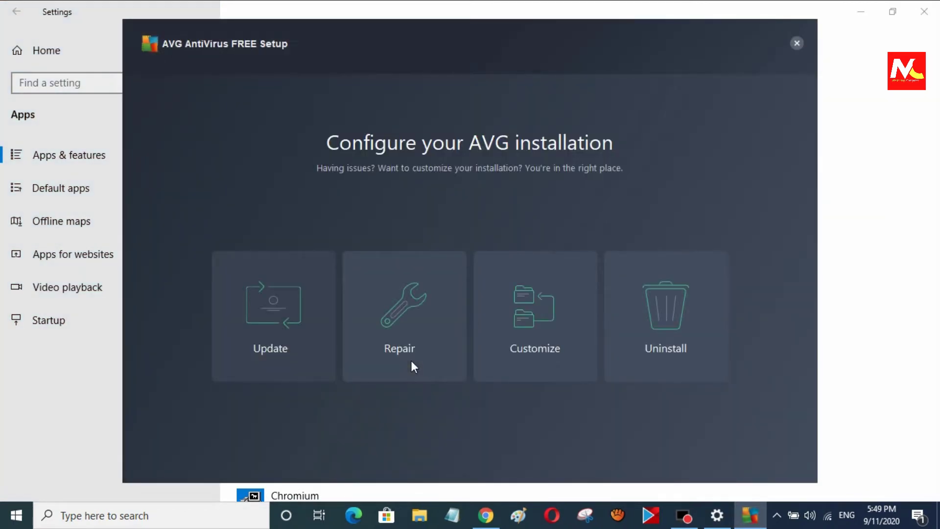
Choose Uninstall in the AVG setup, confirm it, and answer the first survey question with uninstalling.
left_click(680, 321)
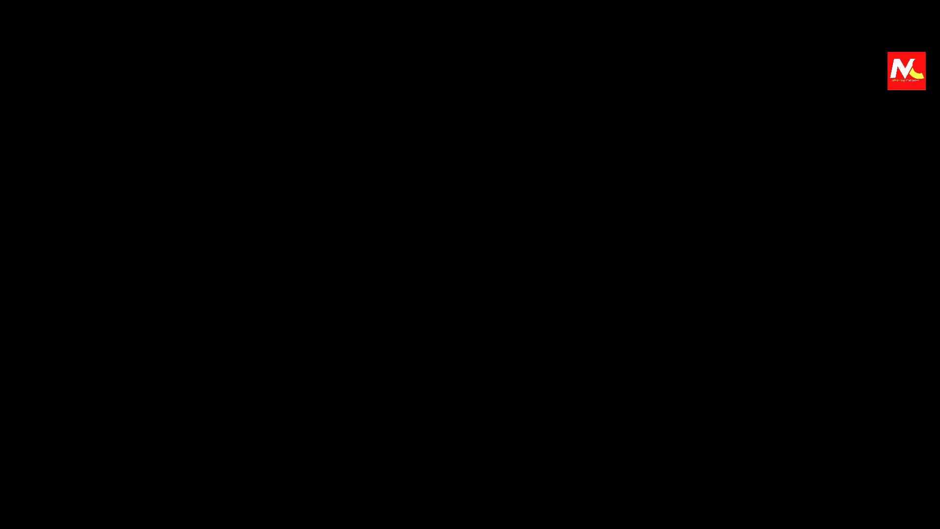
left_click(437, 335)
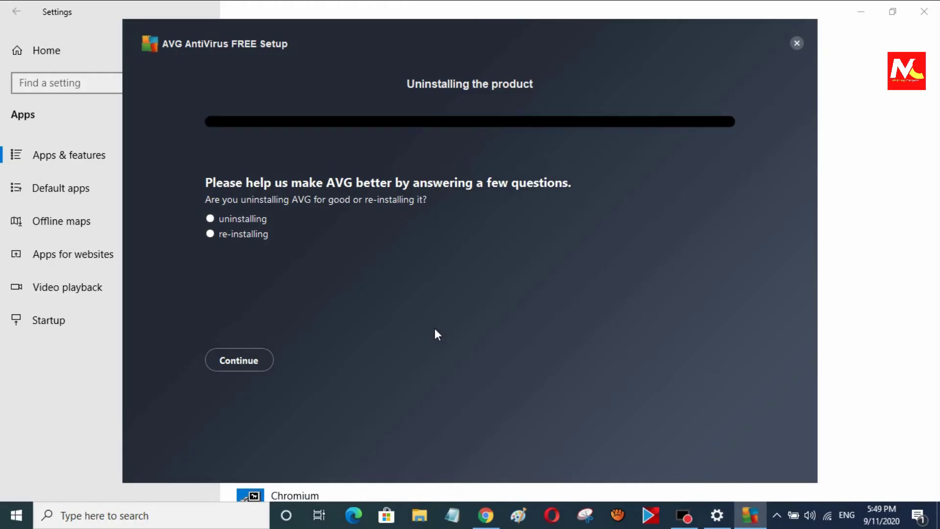
left_click(210, 229)
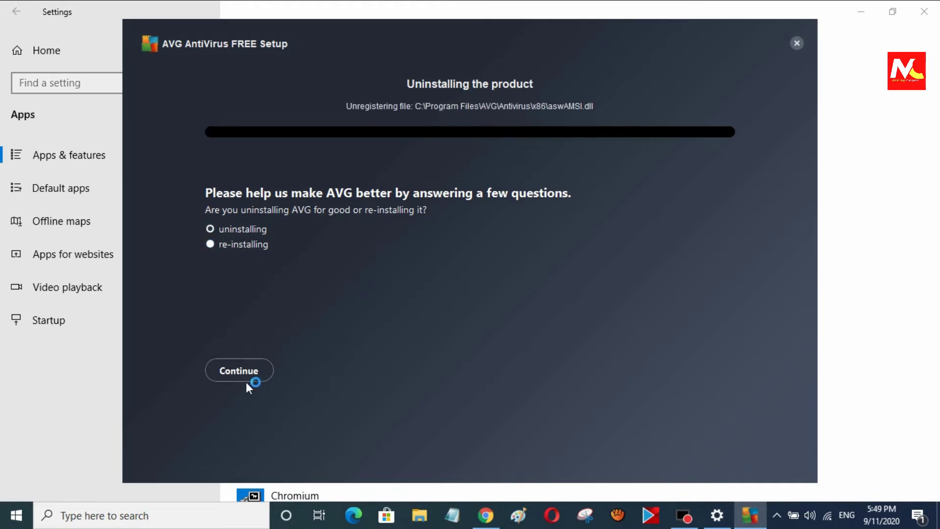
left_click(233, 373)
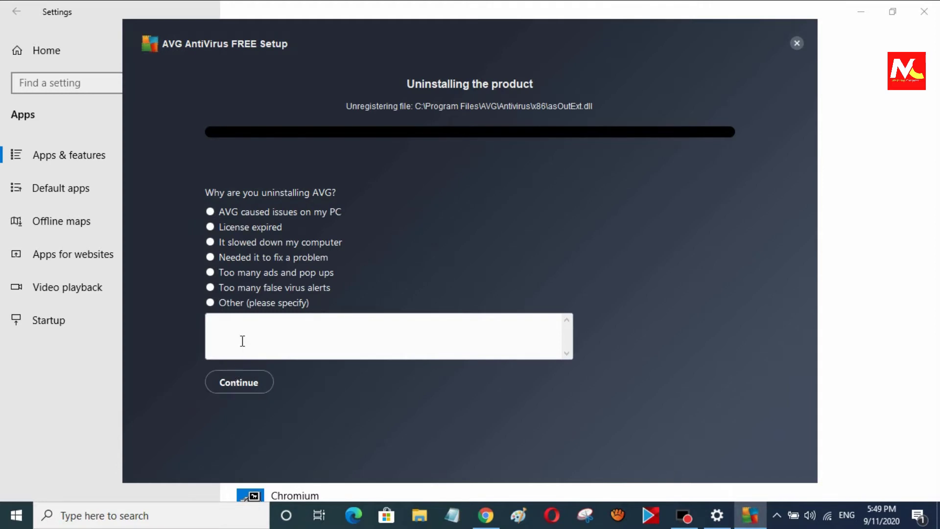
Complete the uninstall survey with the other reason "just uninstalling" and less than 1 month of AVG use.
left_click(210, 302)
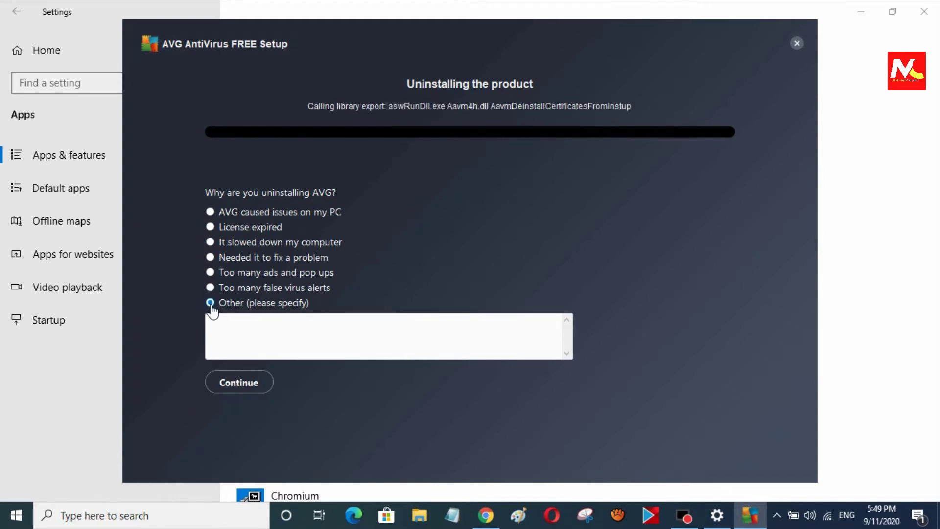
left_click(283, 348)
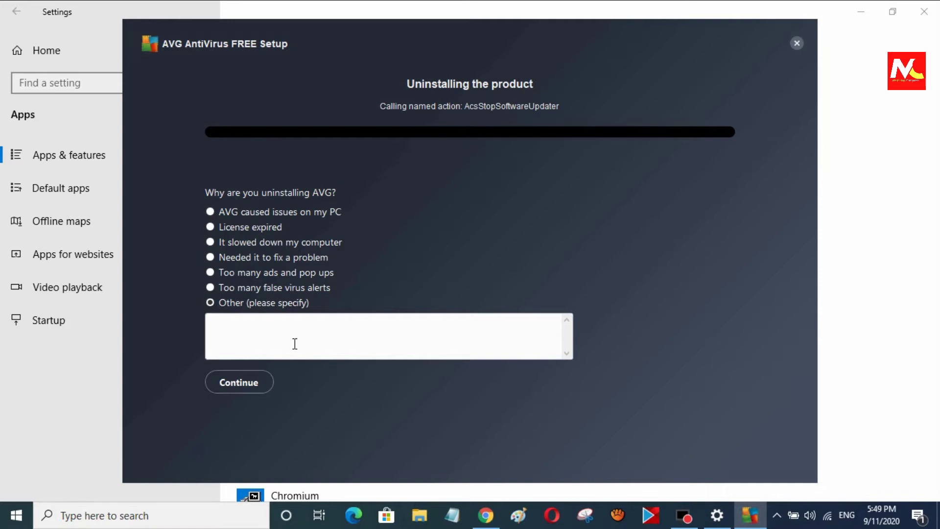
type("just re")
key("BackSpace")
key("BackSpace")
type("uninstalling")
key("Return")
left_click(263, 389)
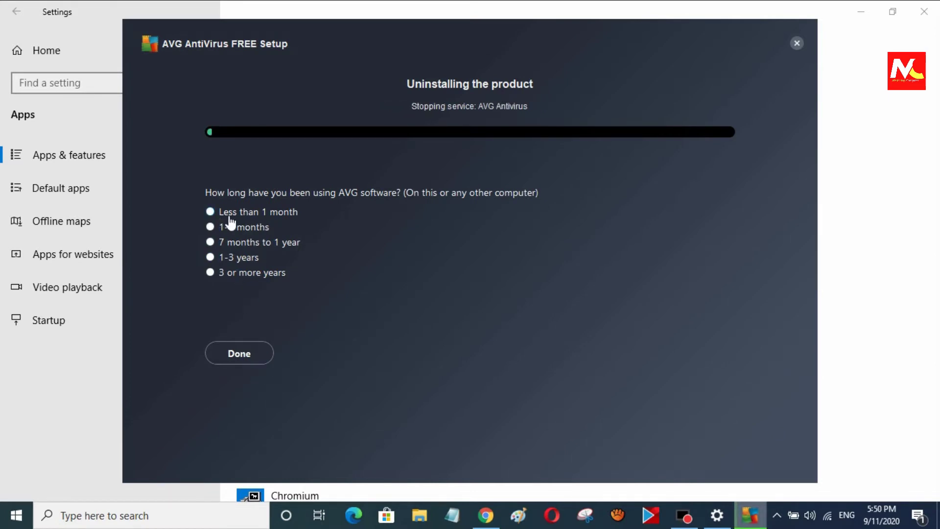
left_click(260, 216)
left_click(243, 356)
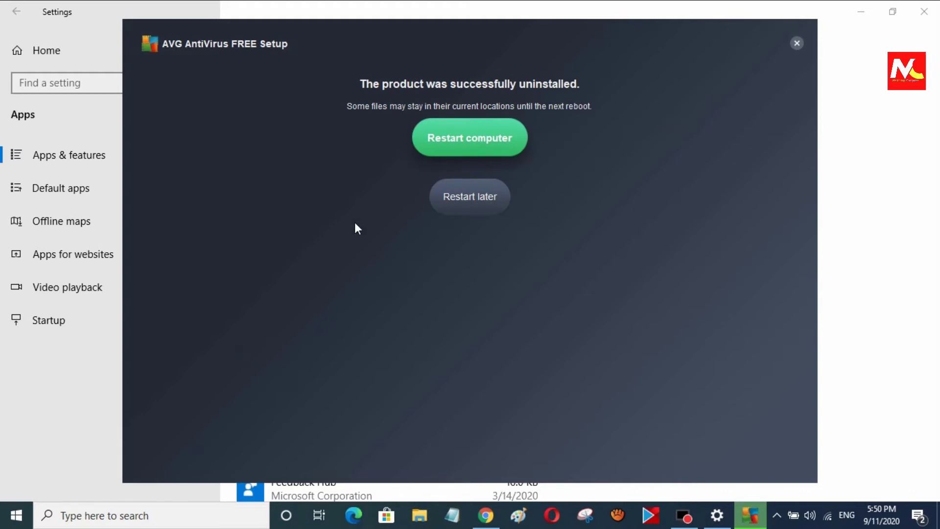
Postpone the computer restart and close the Settings window.
left_click(474, 204)
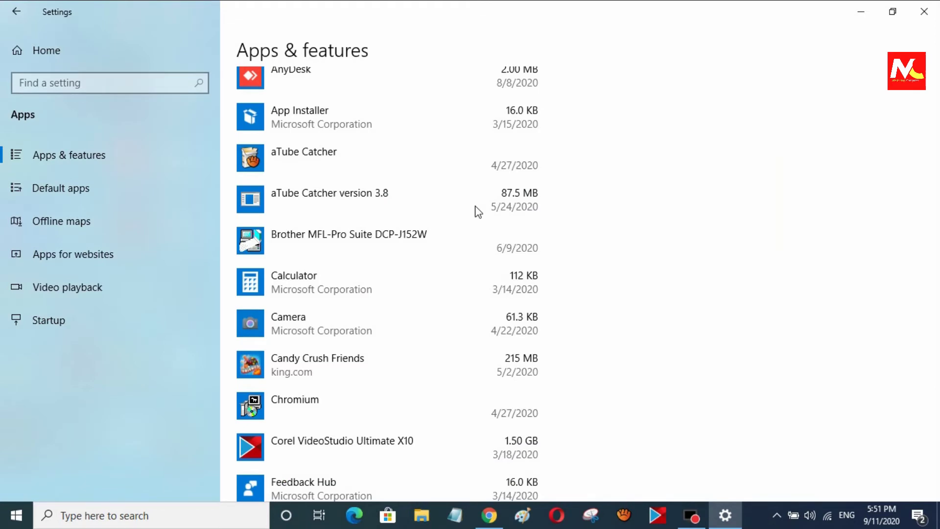
scroll(478, 212, "down", 2)
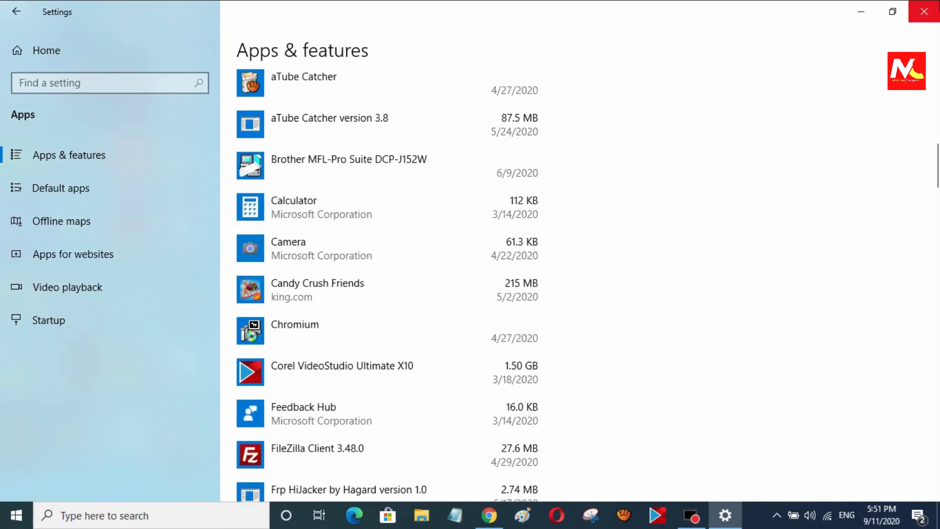
left_click(926, 13)
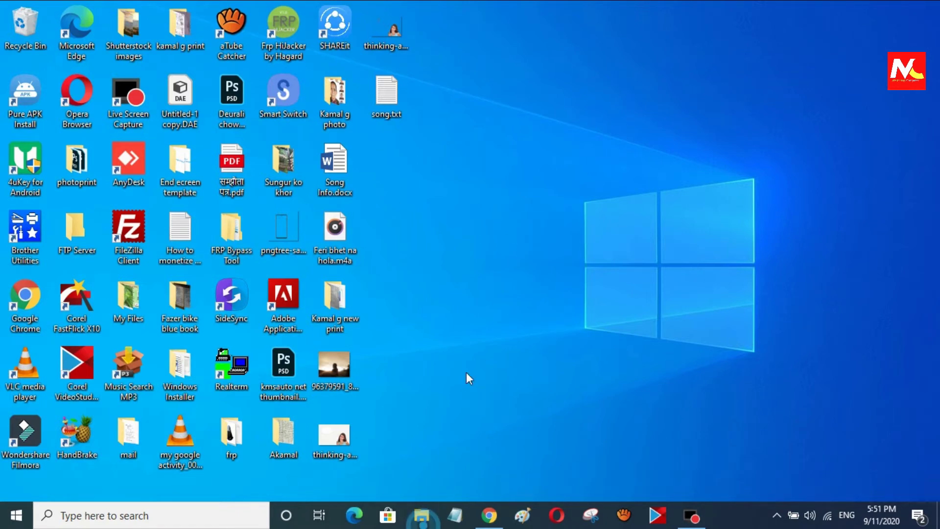
Run 360TS_Setup_10.2.0.1180.exe from the Software folder on the Data (I:) drive in File Explorer.
key("super+e")
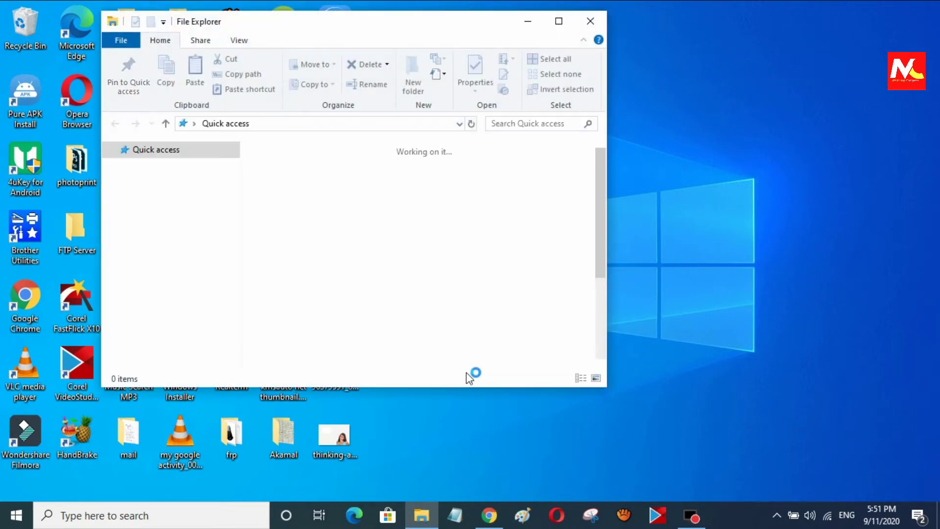
left_click(158, 188)
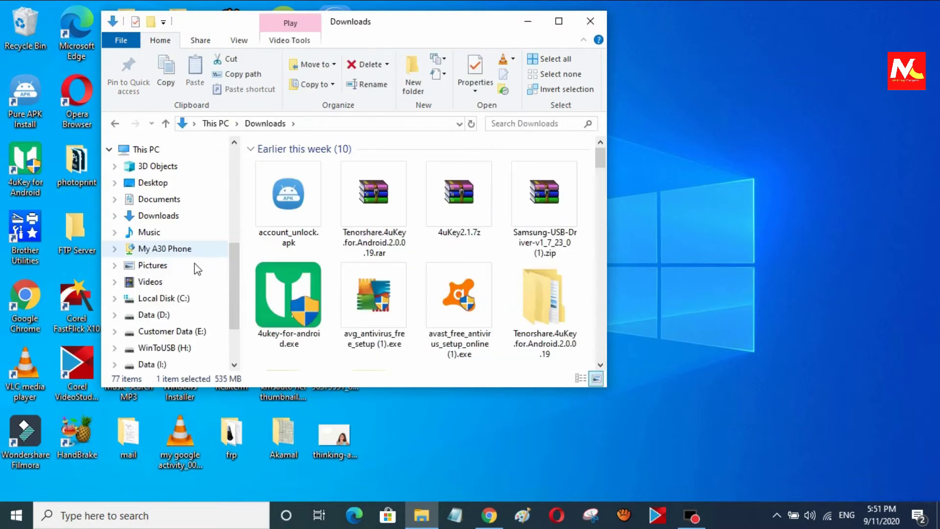
scroll(191, 280, "down", 1)
left_click(143, 311)
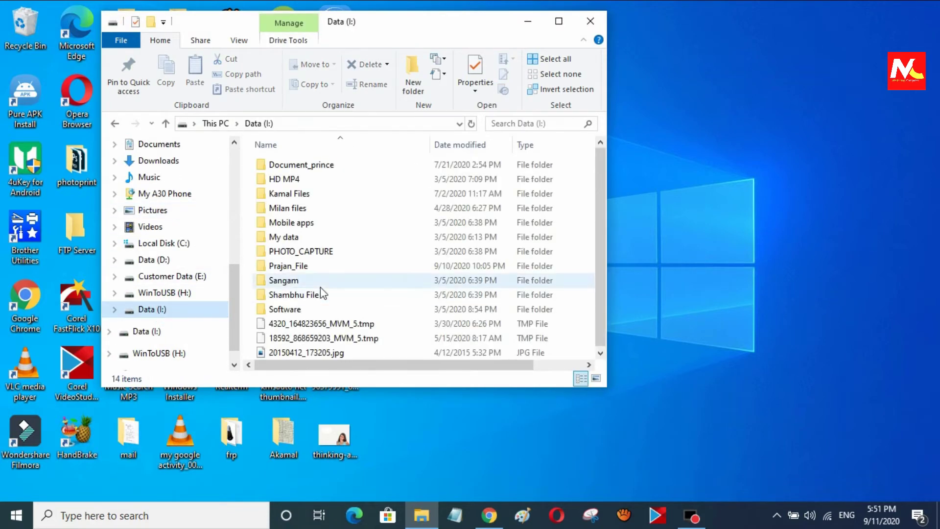
double_click(303, 313)
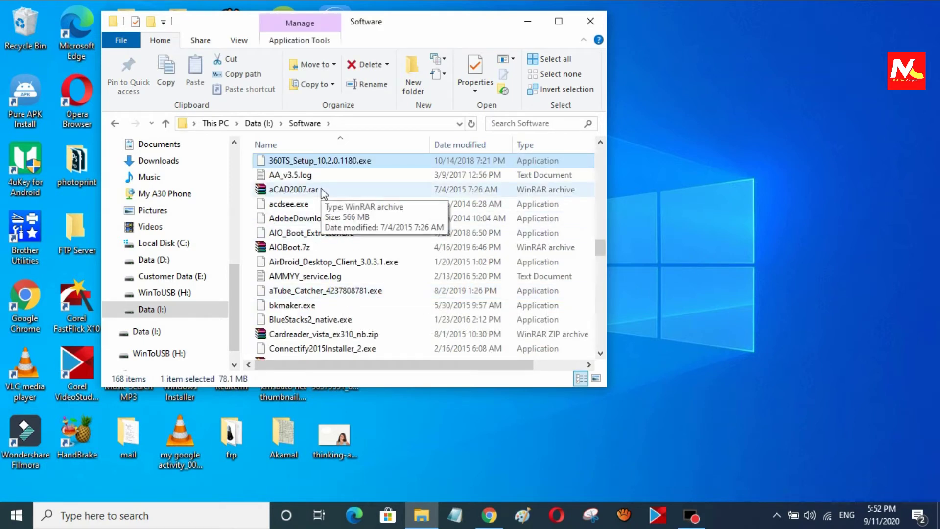
left_click(343, 160)
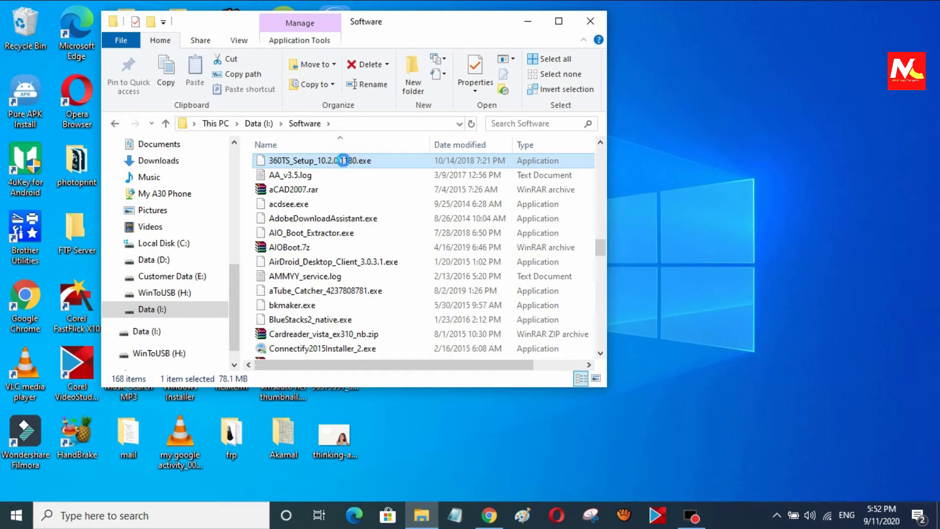
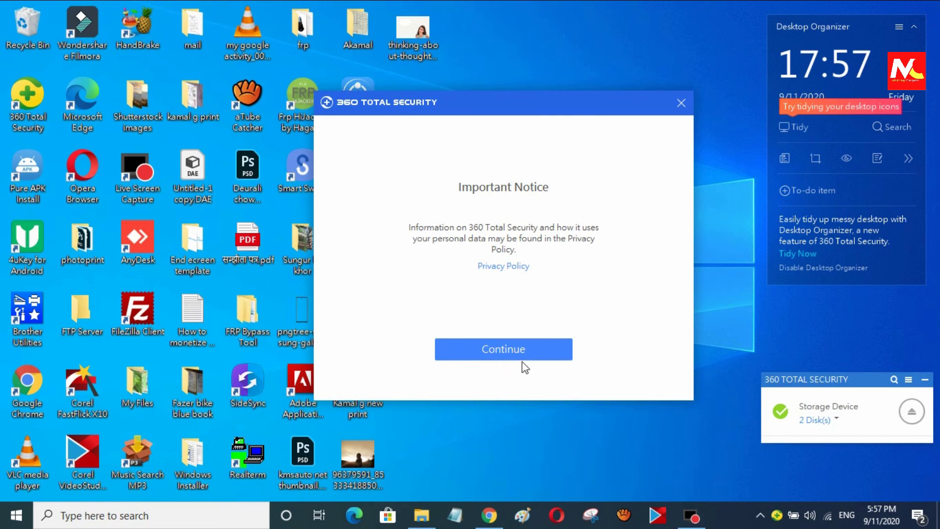
Continue past the 360 Total Security privacy notice and dismiss the Explore Features window.
left_click(526, 358)
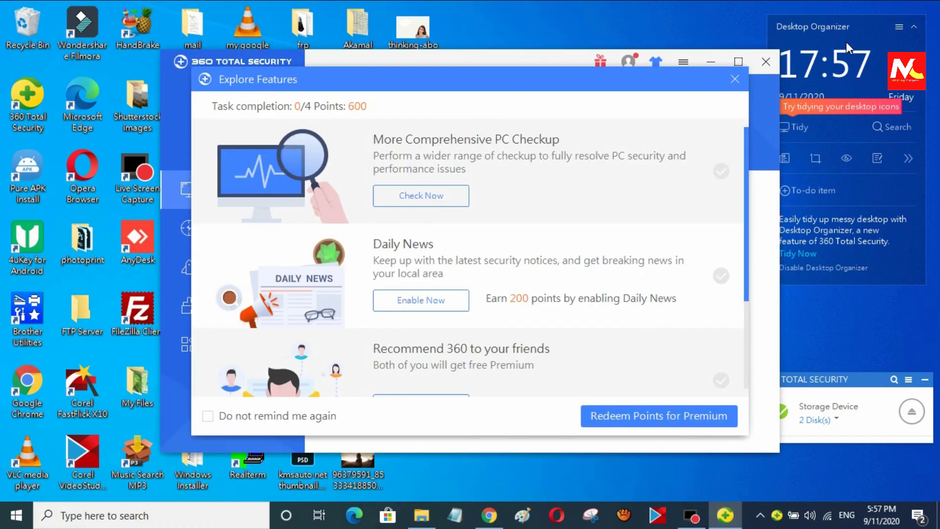
left_click(743, 78)
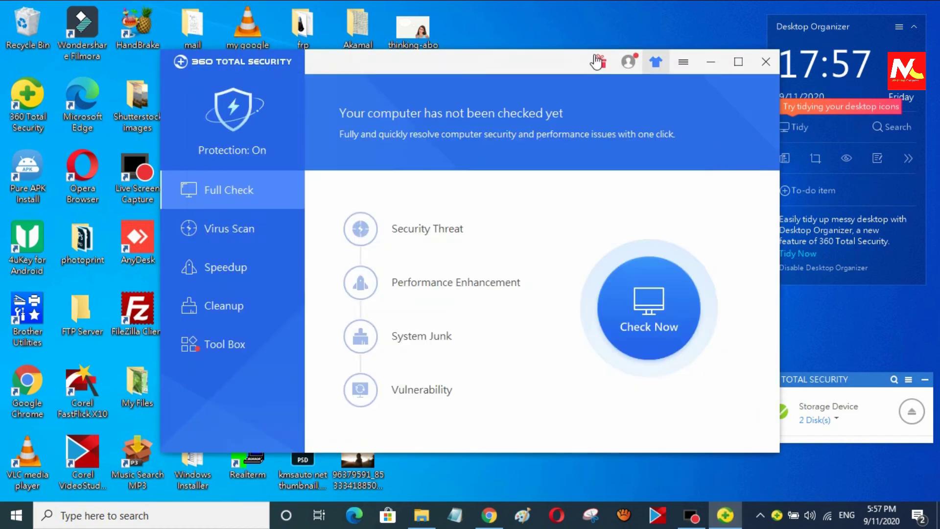
left_click_drag(569, 61, 519, 72)
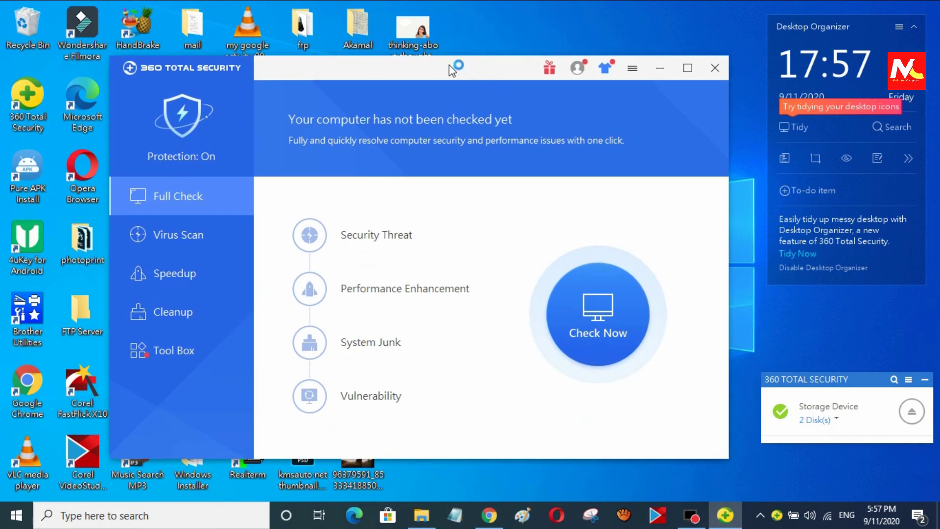
mouse_move(448, 64)
left_mouse_down()
mouse_move(410, 59)
mouse_move(436, 64)
mouse_move(437, 83)
mouse_move(436, 59)
left_mouse_up()
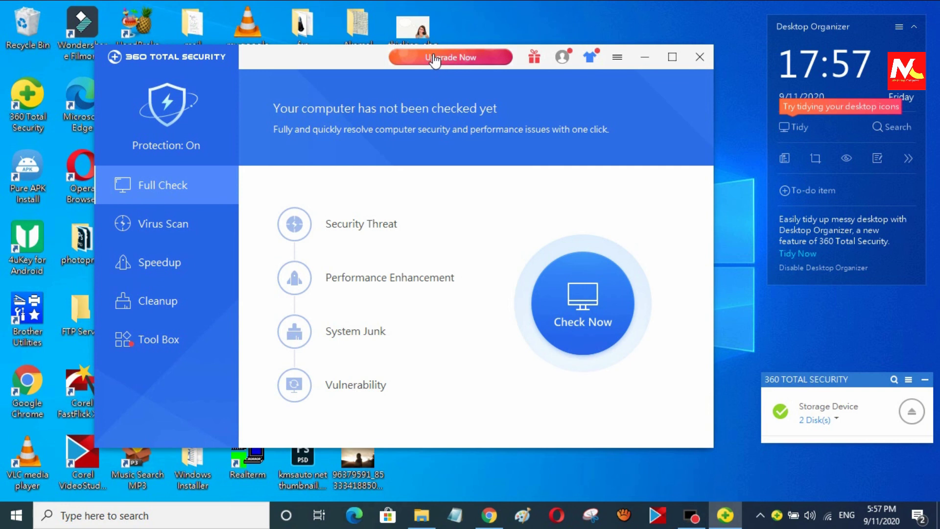
left_click(690, 519)
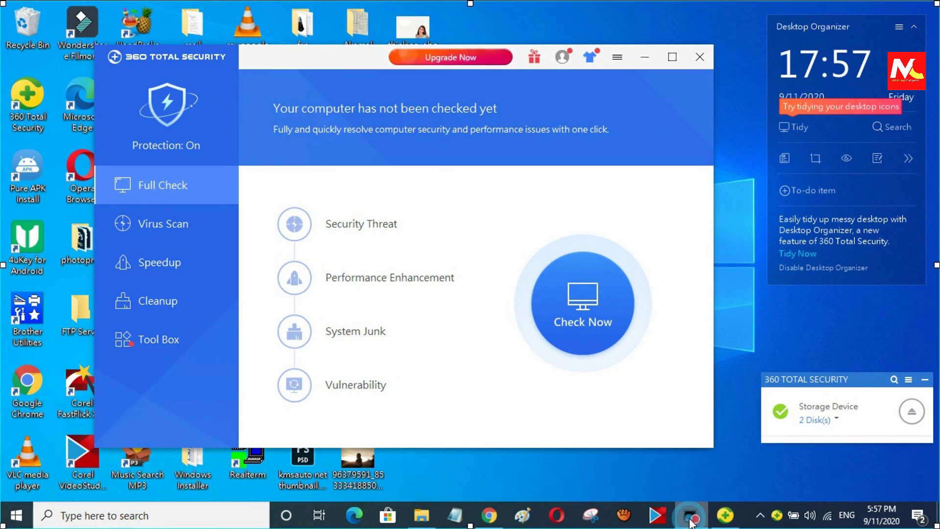